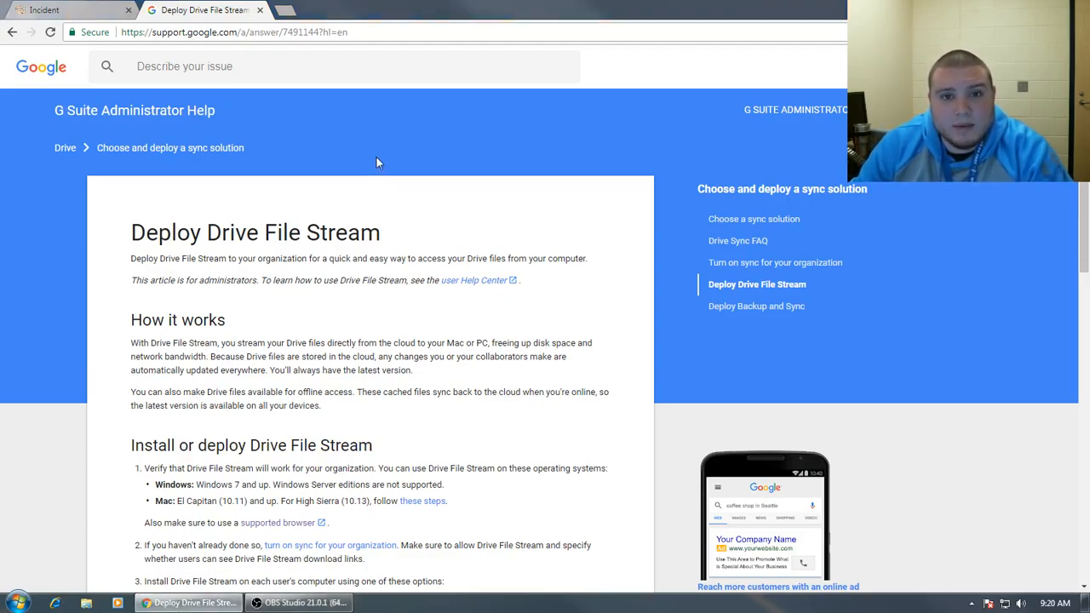
scroll(377, 163, "down", 1)
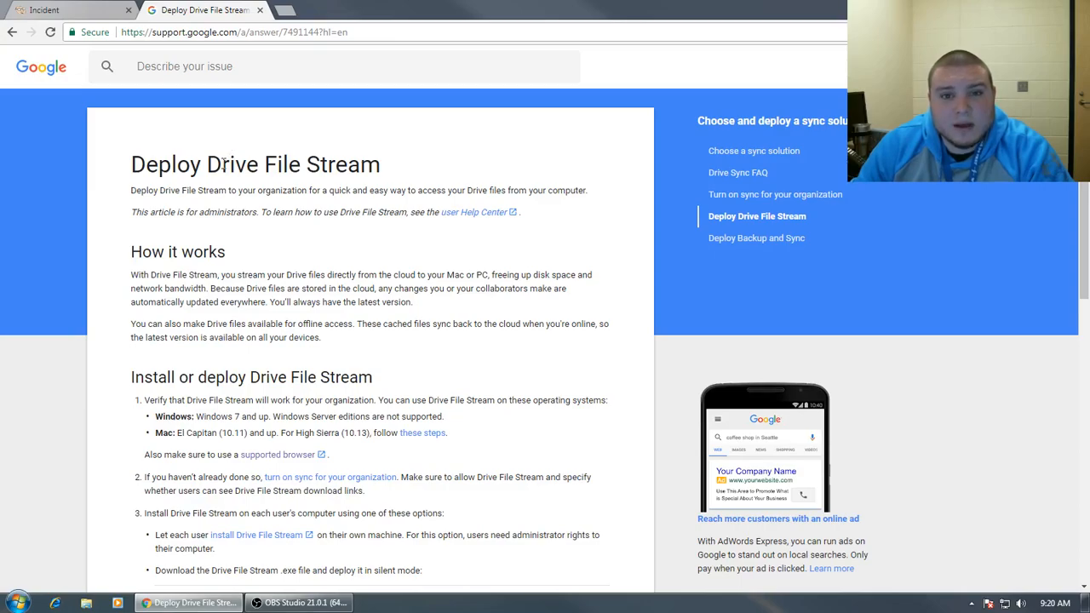
scroll(258, 336, "down", 2)
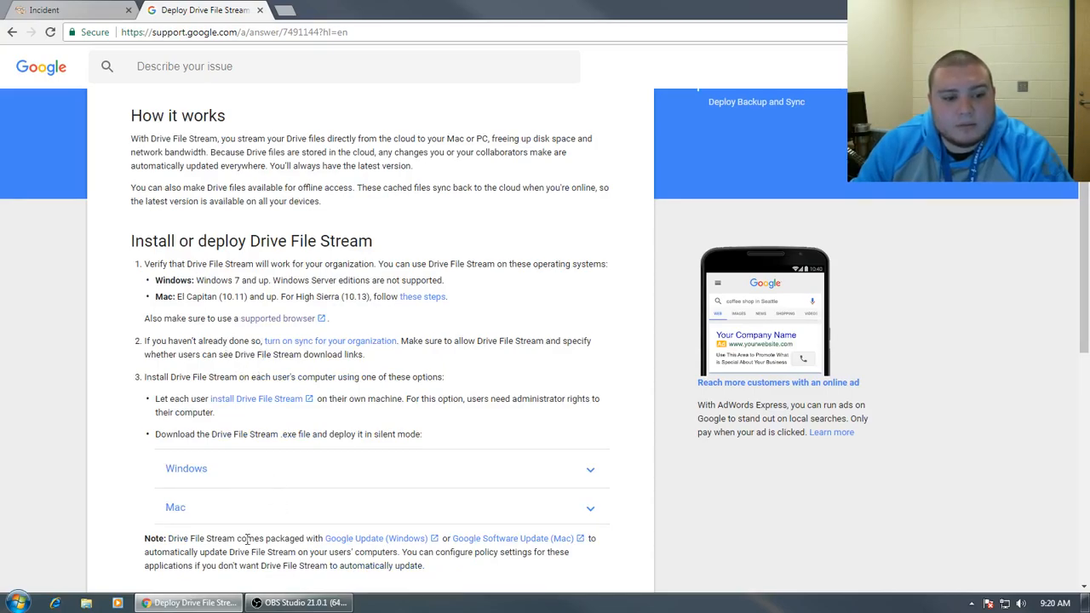
scroll(264, 445, "up", 2)
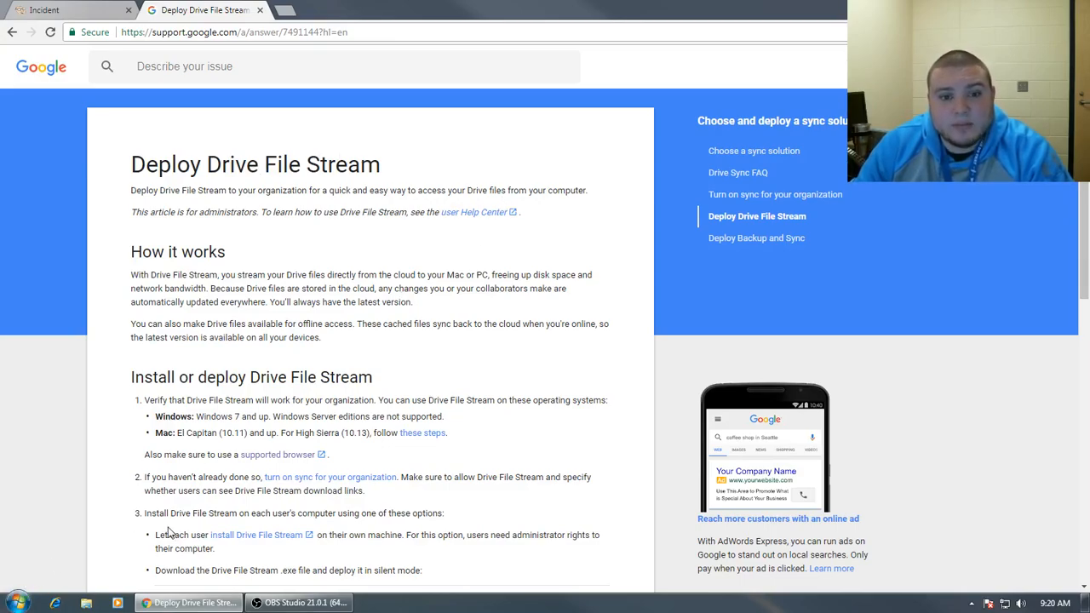
Open the My Drive folder on the Google Drive File Stream (G:) drive.
left_click(17, 603)
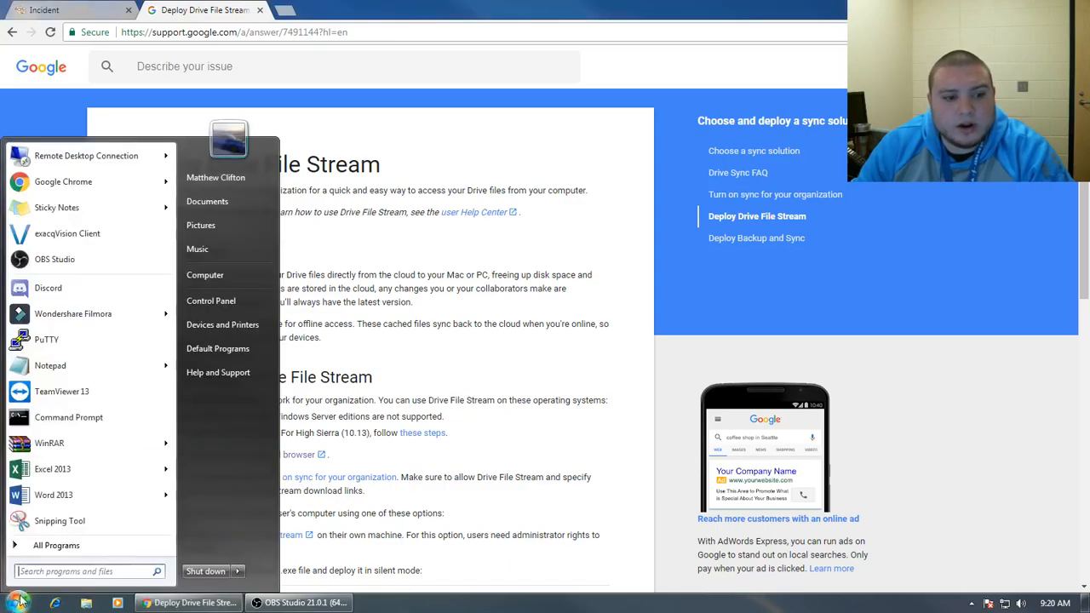
left_click(222, 280)
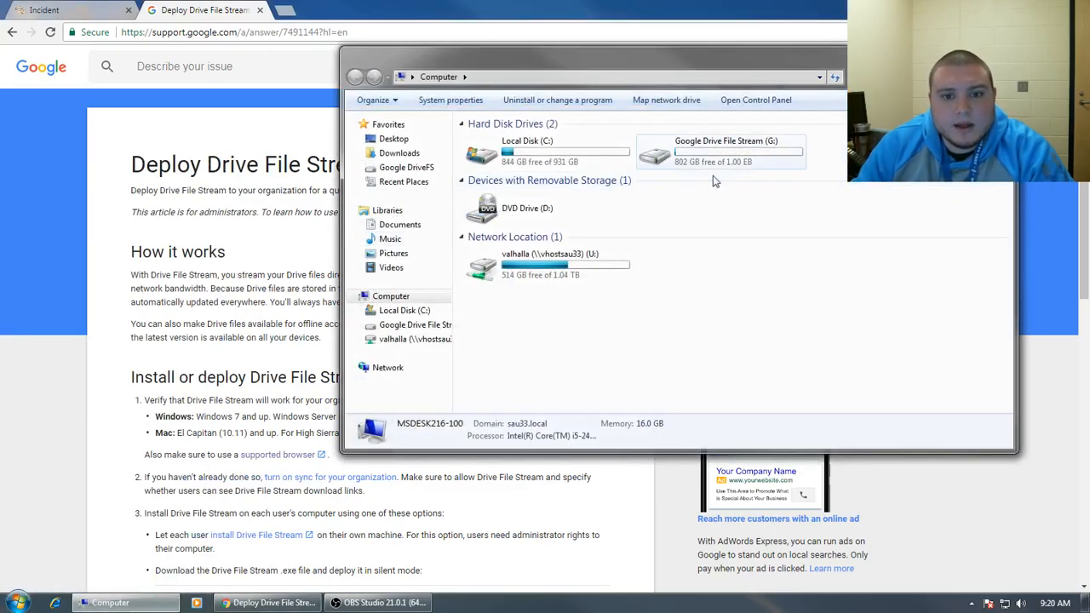
mouse_move(704, 162)
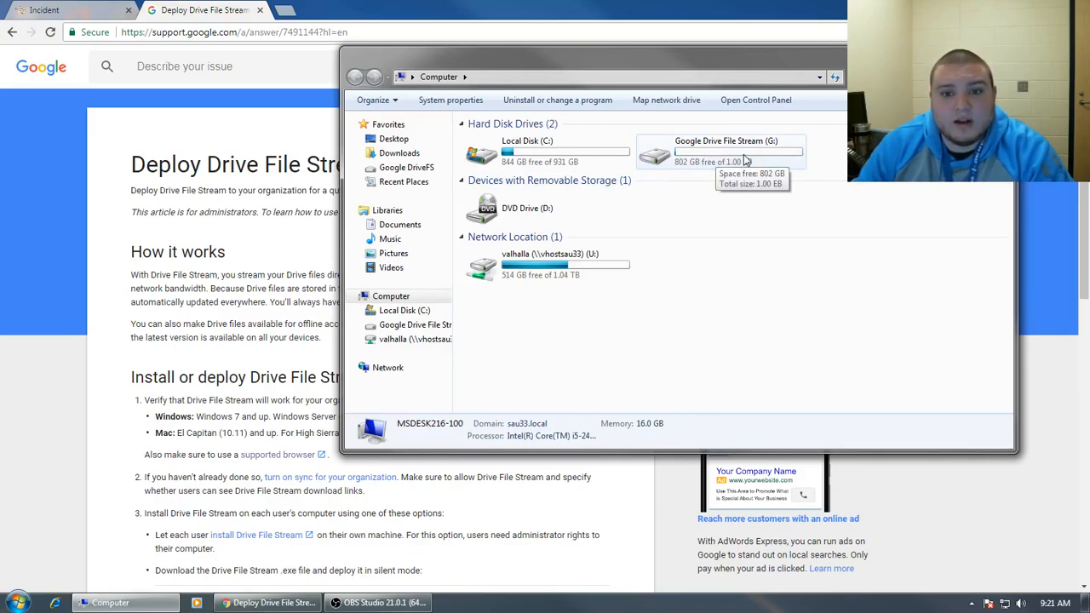
double_click(769, 145)
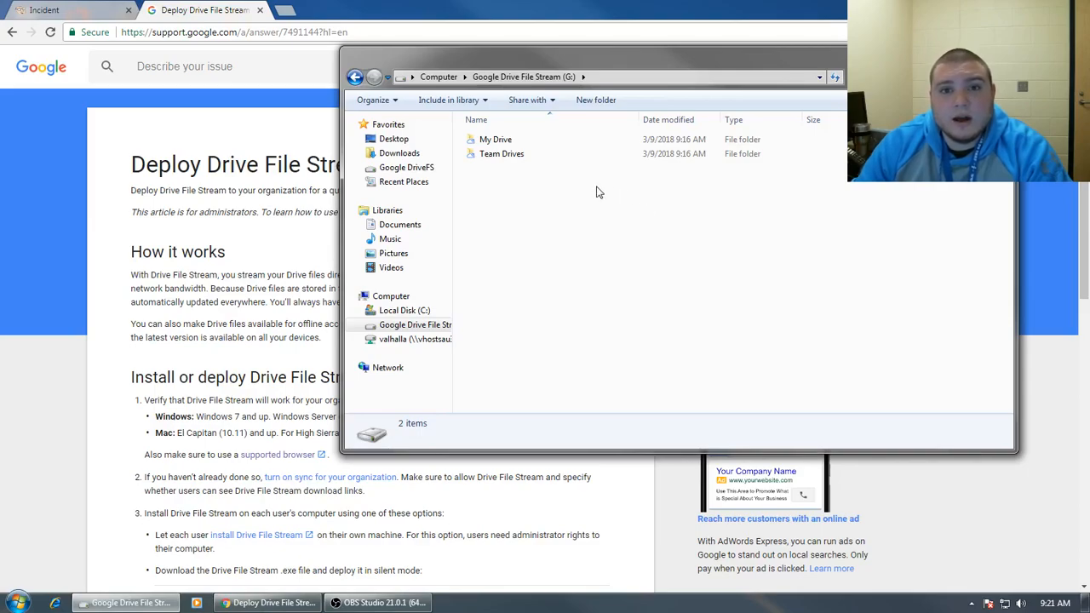
double_click(507, 141)
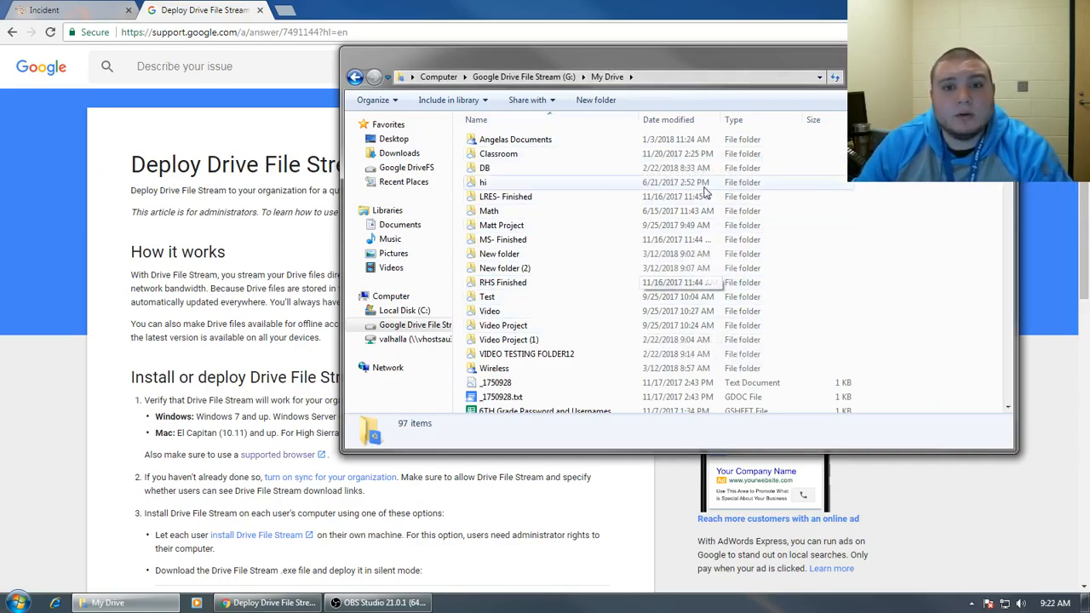
Check the contents of New folder on the desktop, rename it Test, and close the open My Drive window.
key("super+Home")
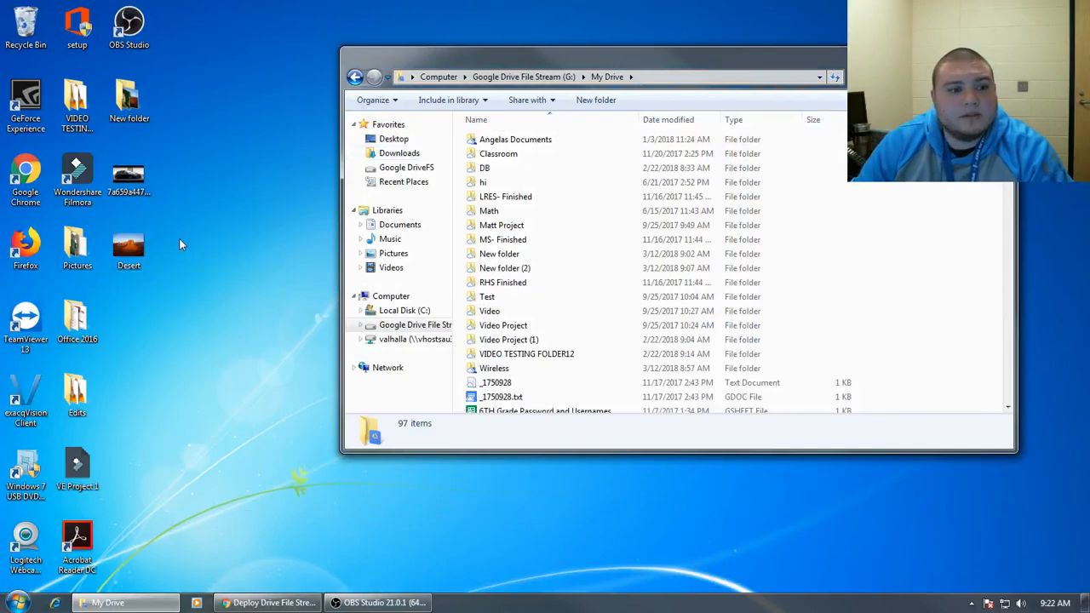
double_click(129, 102)
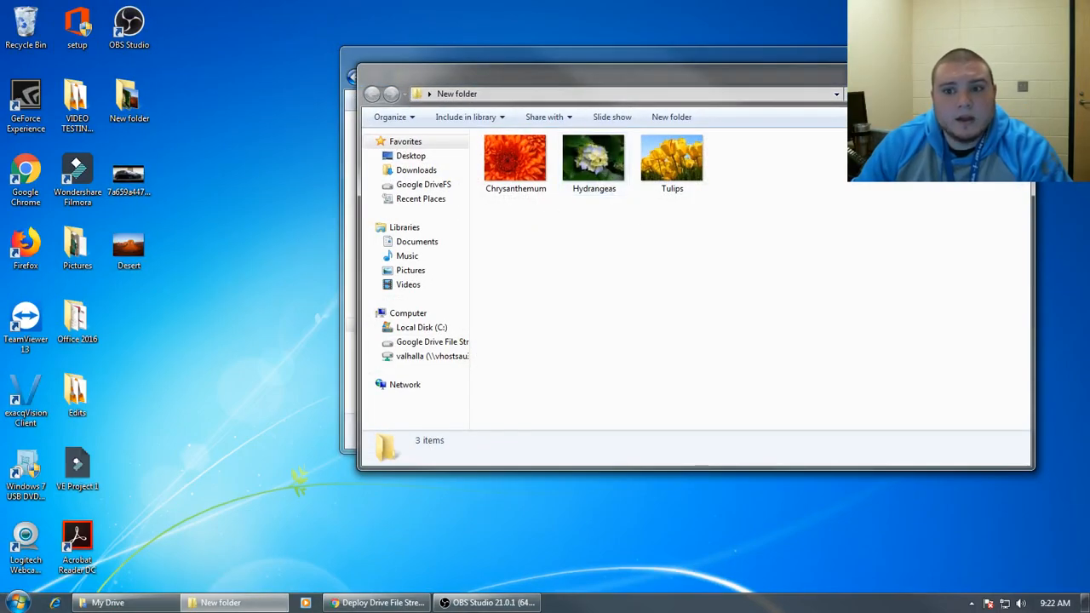
key("alt+F4")
right_click(142, 109)
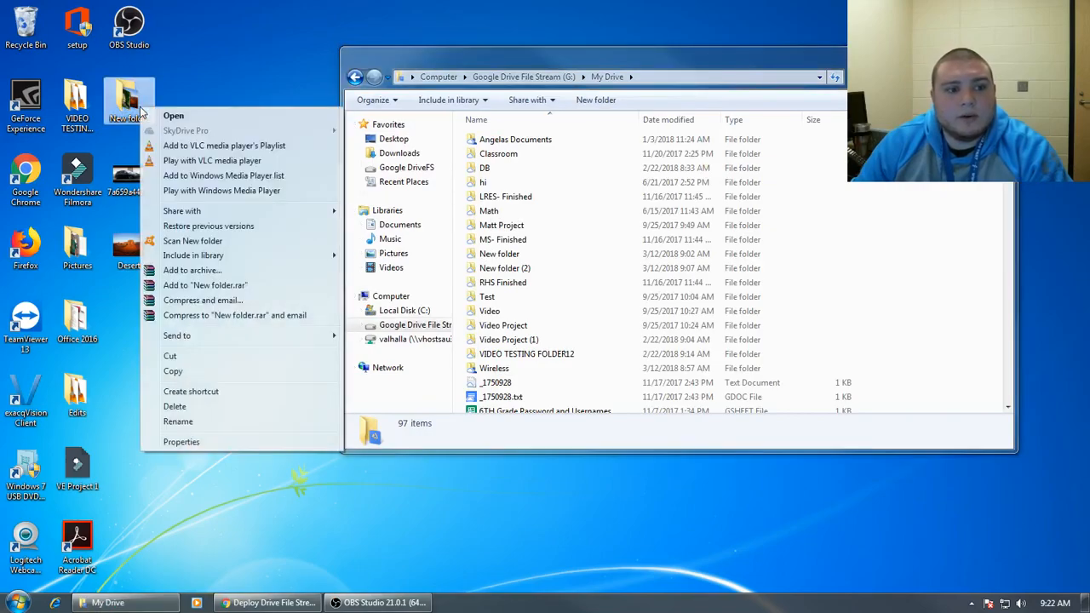
left_click(211, 423)
type("Test")
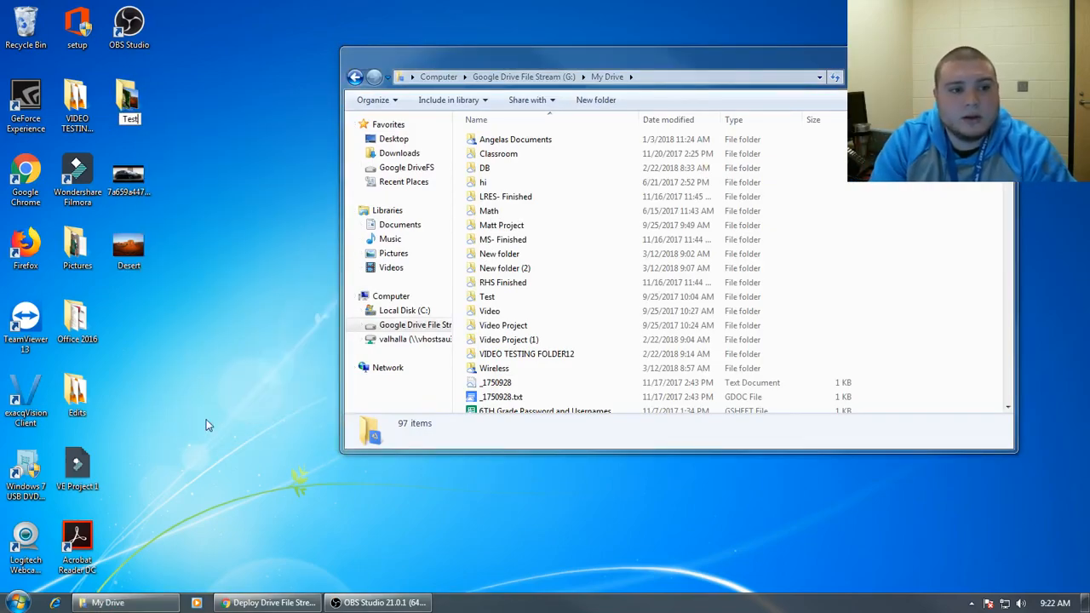
key("Return")
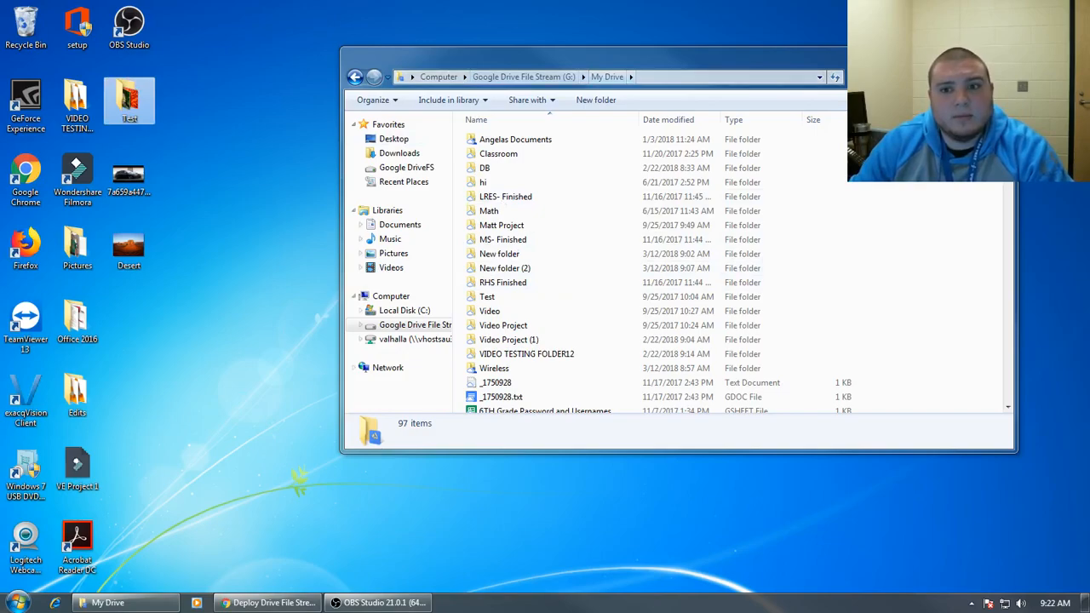
key("alt+F4")
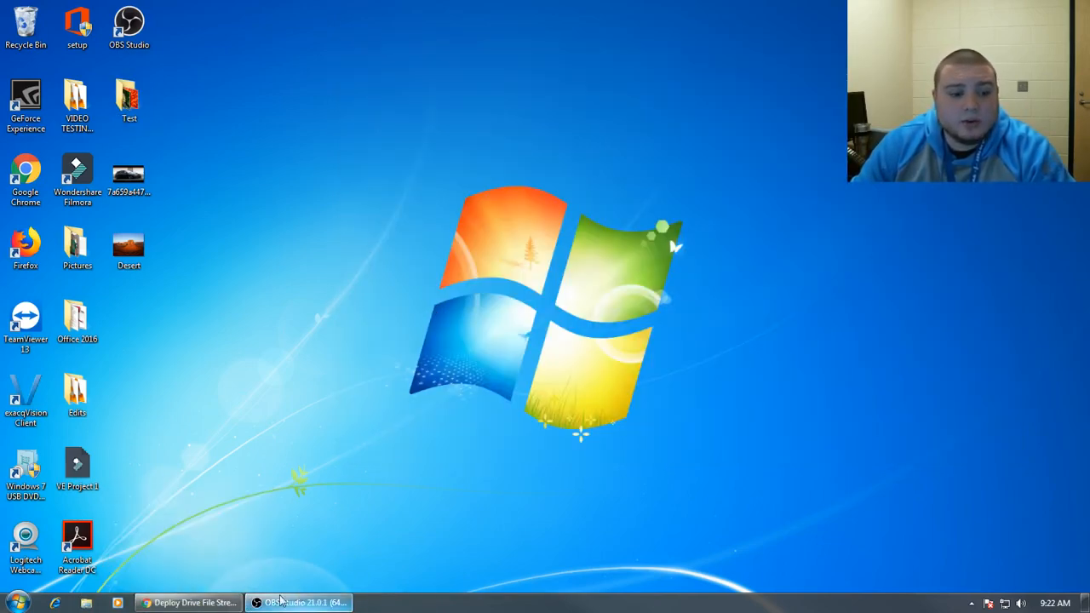
Switch to Chrome and open Google Drive's My Drive page in a new tab.
left_click(191, 603)
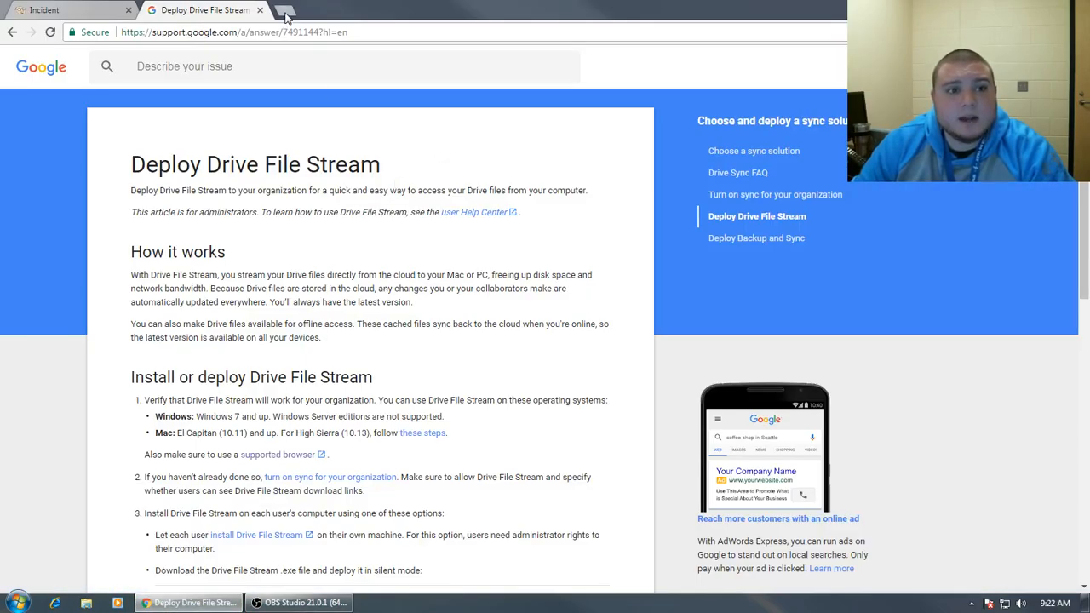
left_click(287, 12)
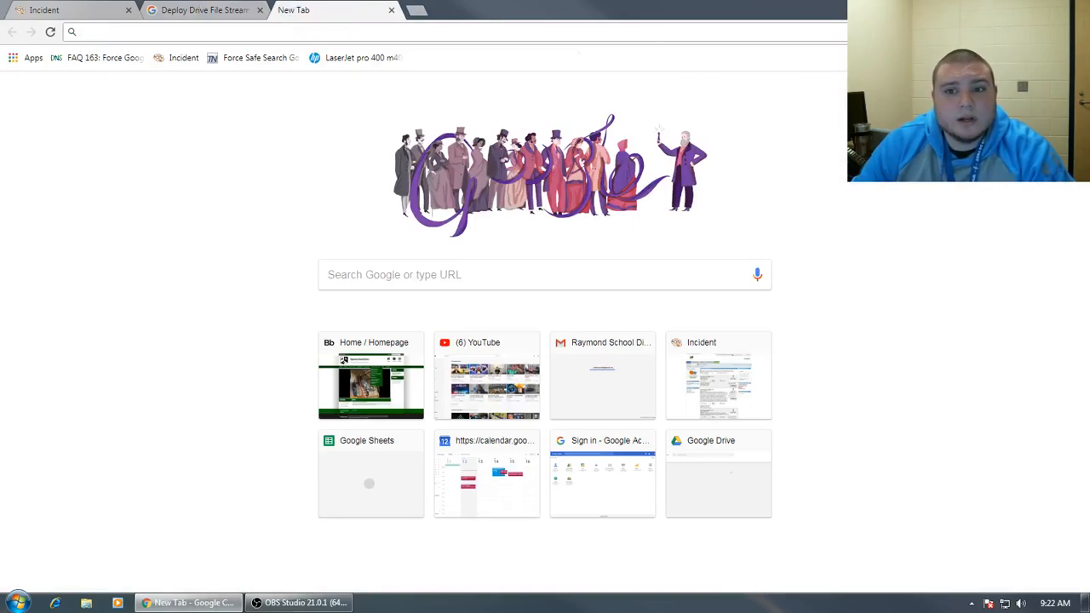
left_click(1032, 85)
left_click(991, 234)
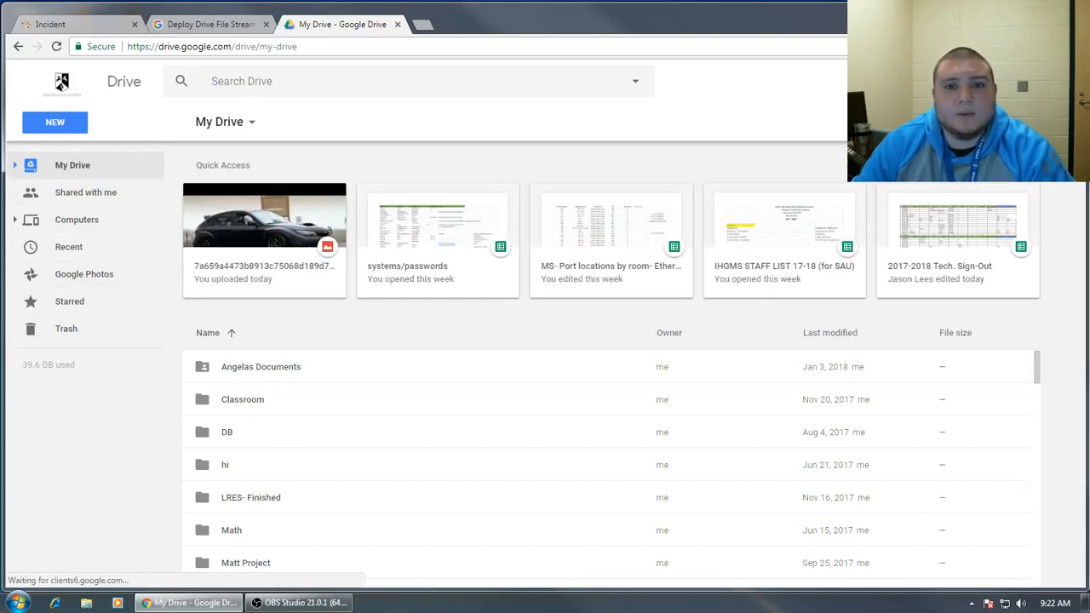
Copy the desktop Test folder into My Drive on the G: drive, merging it with the existing Test folder, and view the merged contents.
key("super+d")
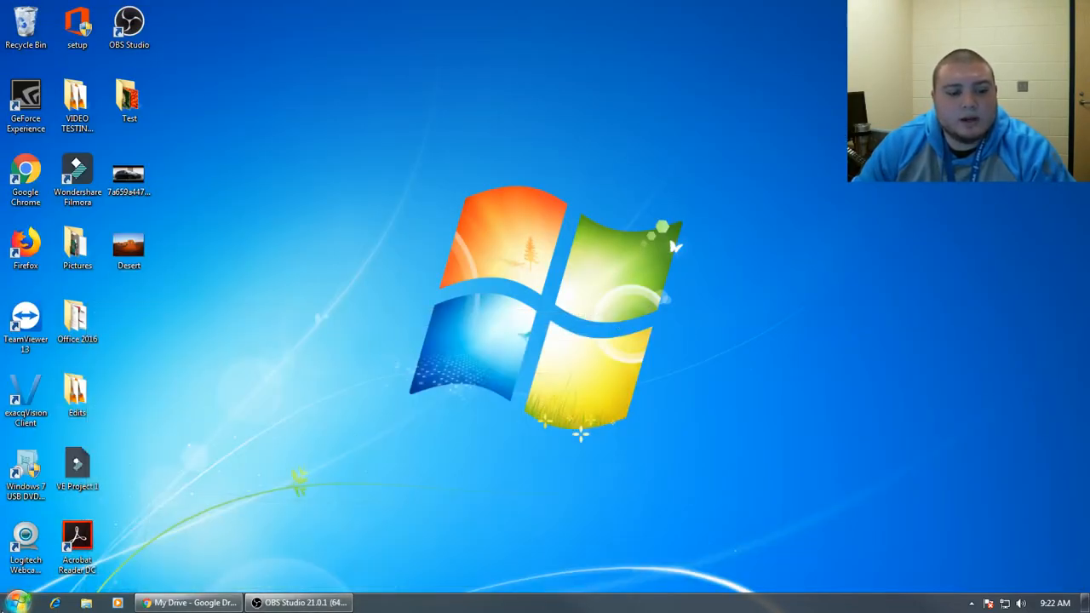
left_click(17, 602)
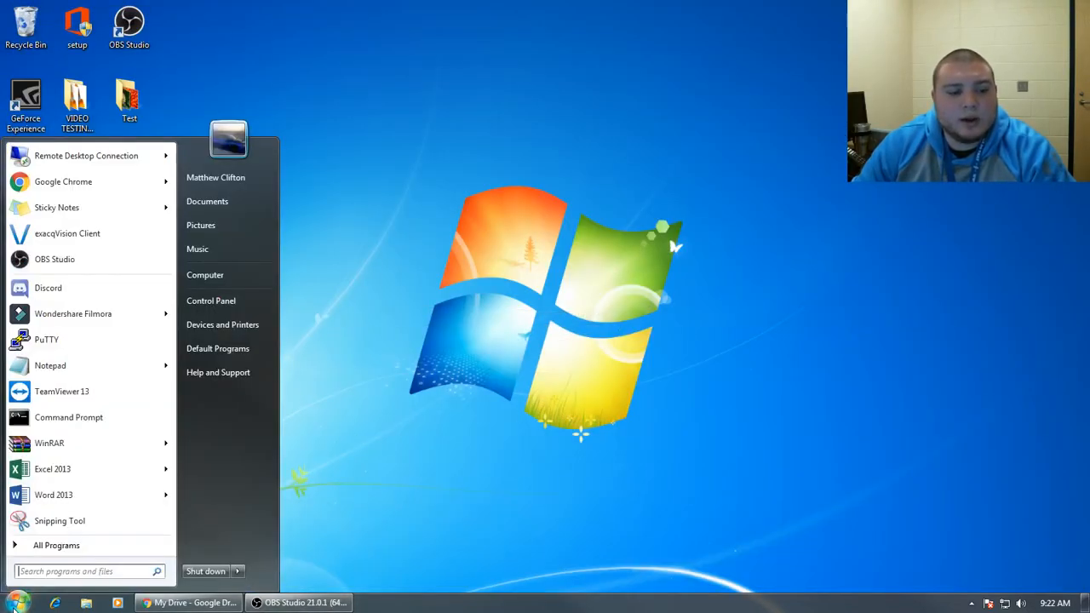
left_click(213, 276)
double_click(696, 159)
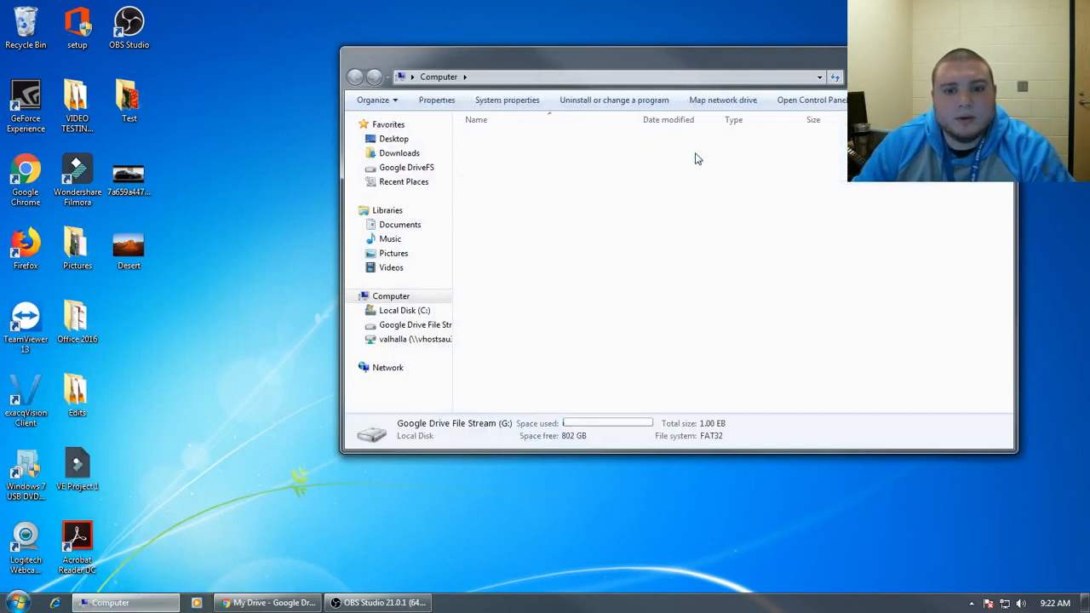
double_click(516, 144)
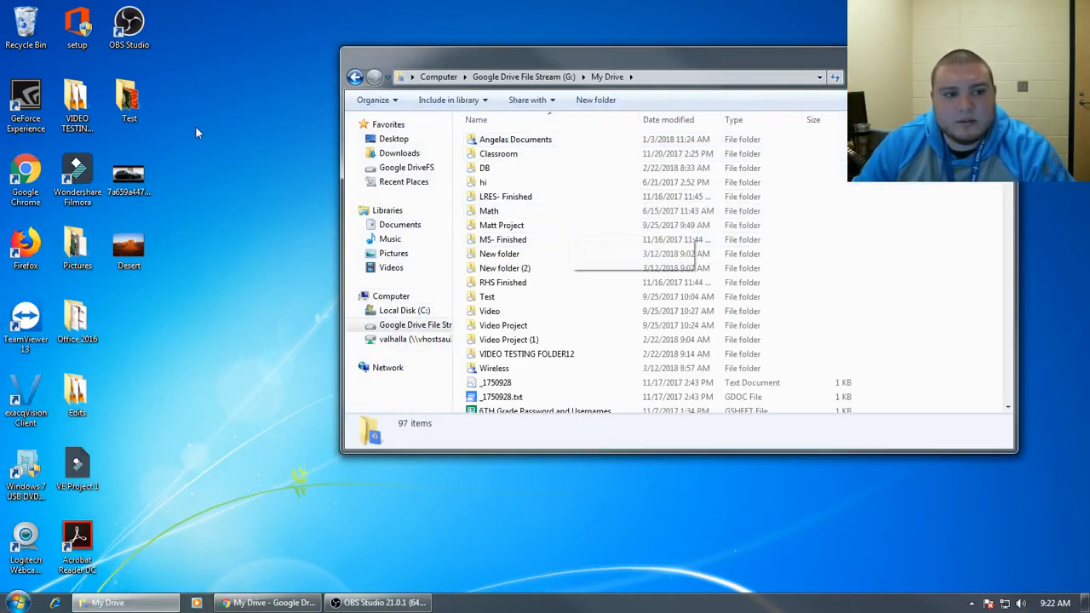
left_click_drag(129, 102, 529, 123)
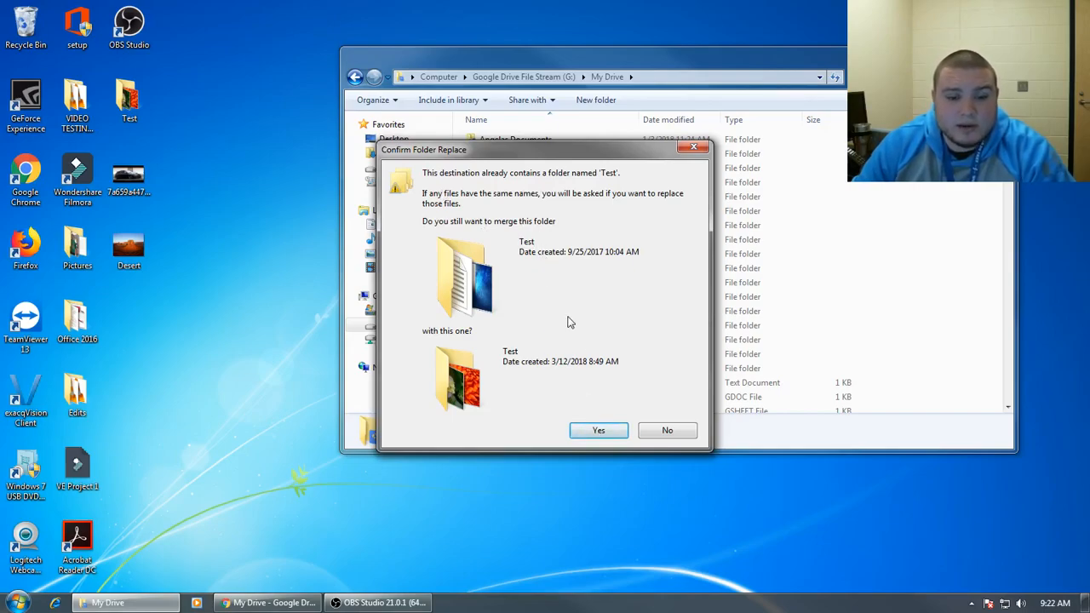
left_click(599, 431)
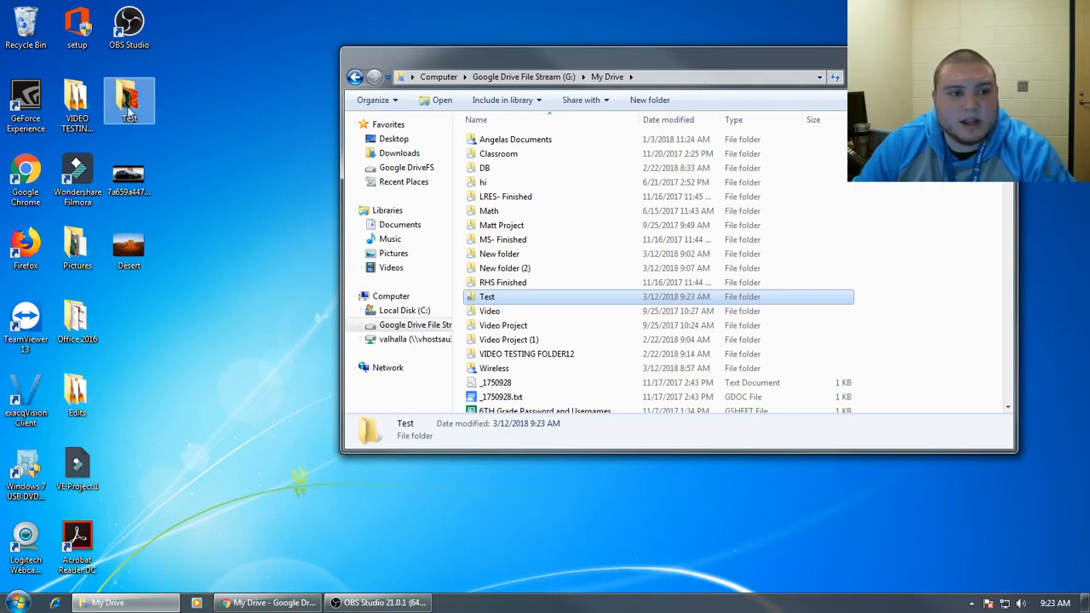
double_click(528, 305)
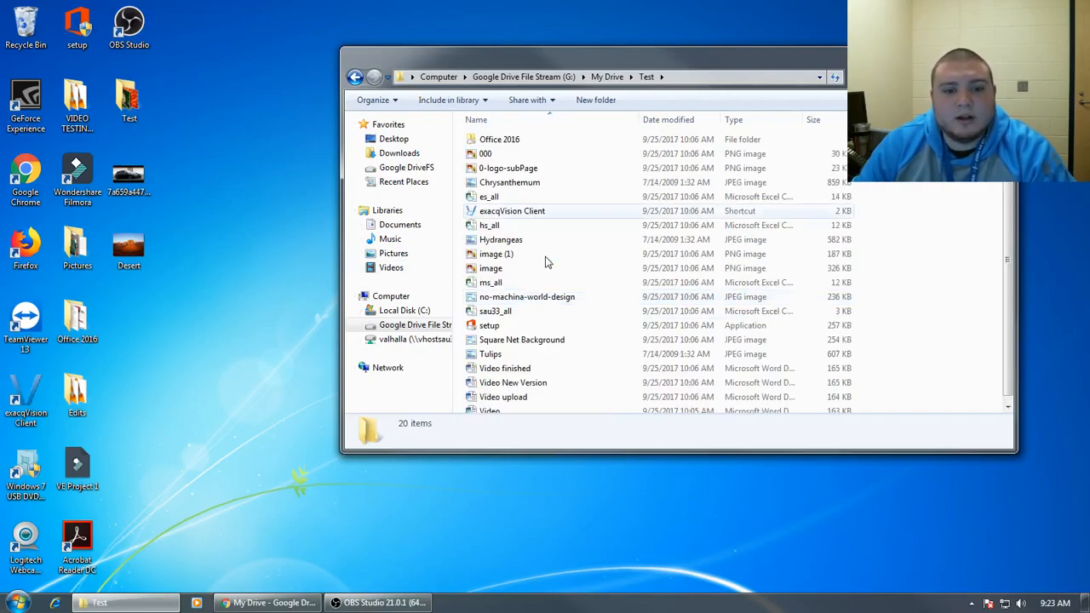
left_click(356, 77)
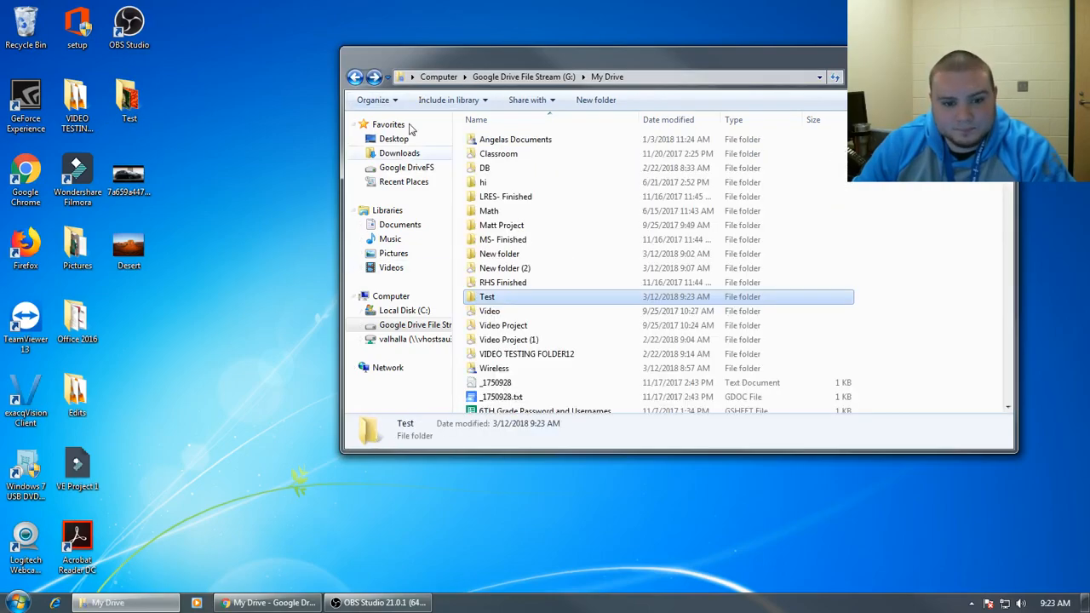
Check the sync status in Drive File Stream, open the Google Drive folder from it, and close the folder window.
left_click(972, 603)
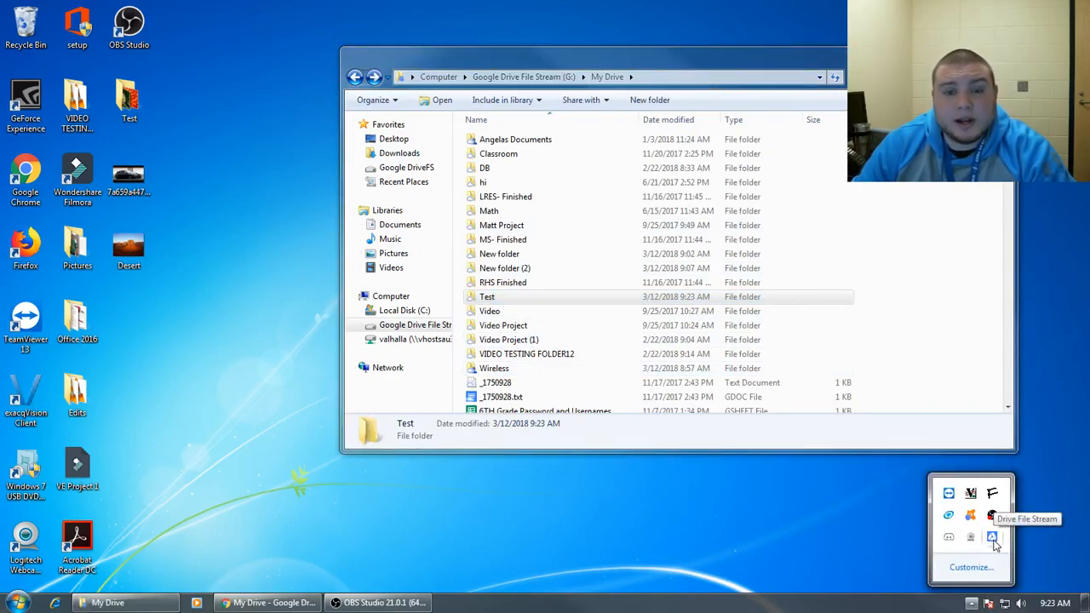
left_click(993, 542)
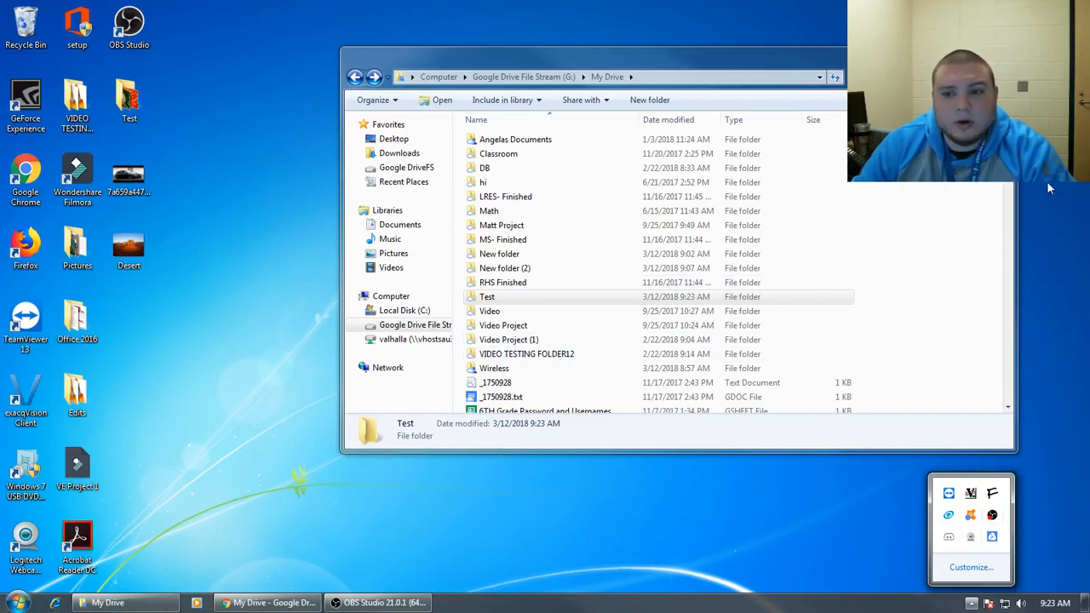
key("alt+F4")
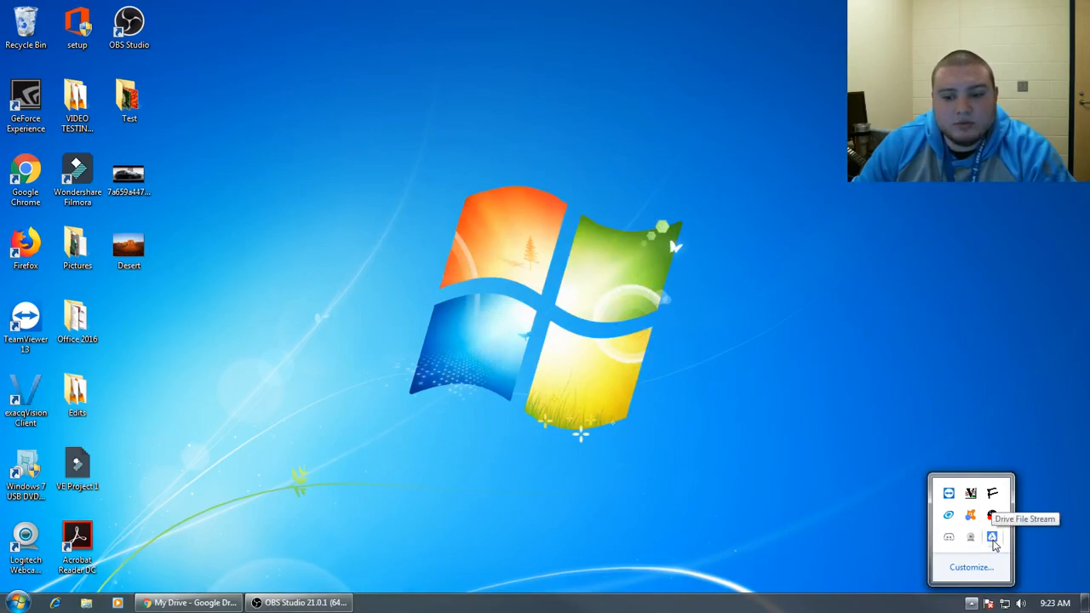
left_click(992, 538)
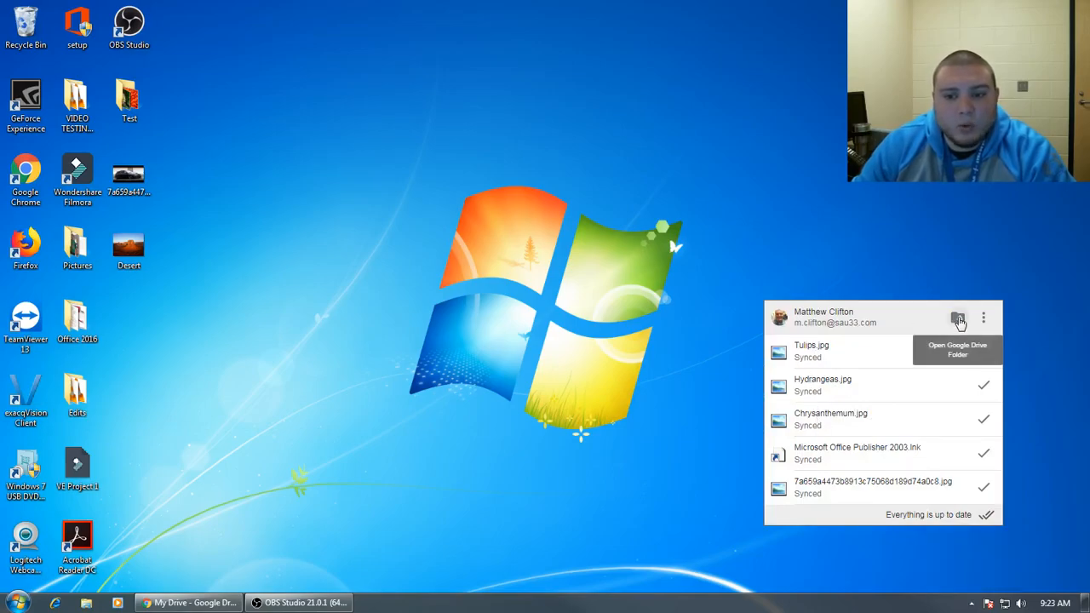
left_click(959, 319)
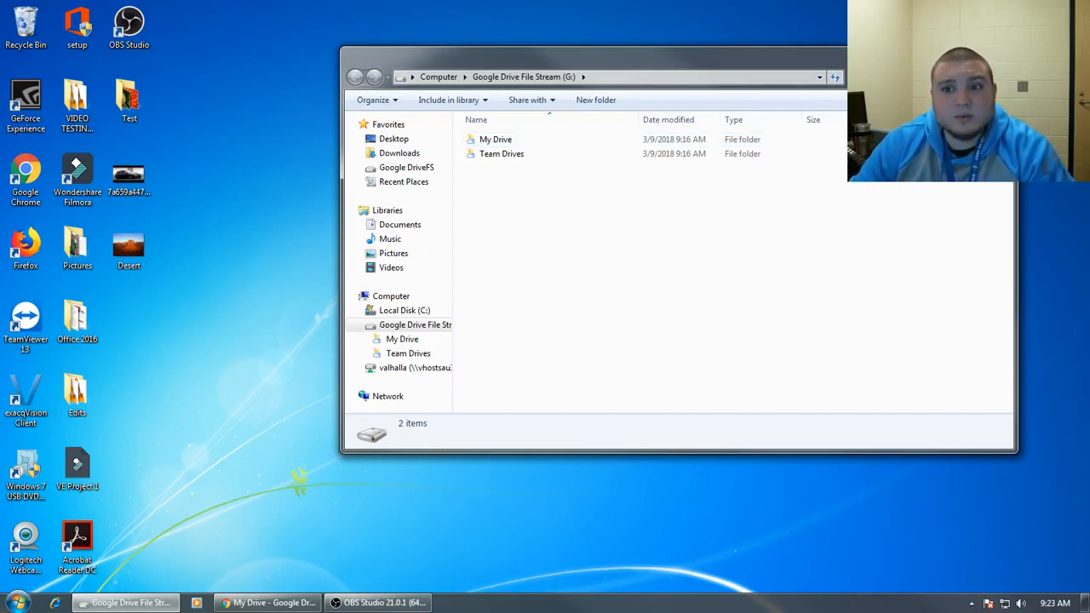
left_click(999, 56)
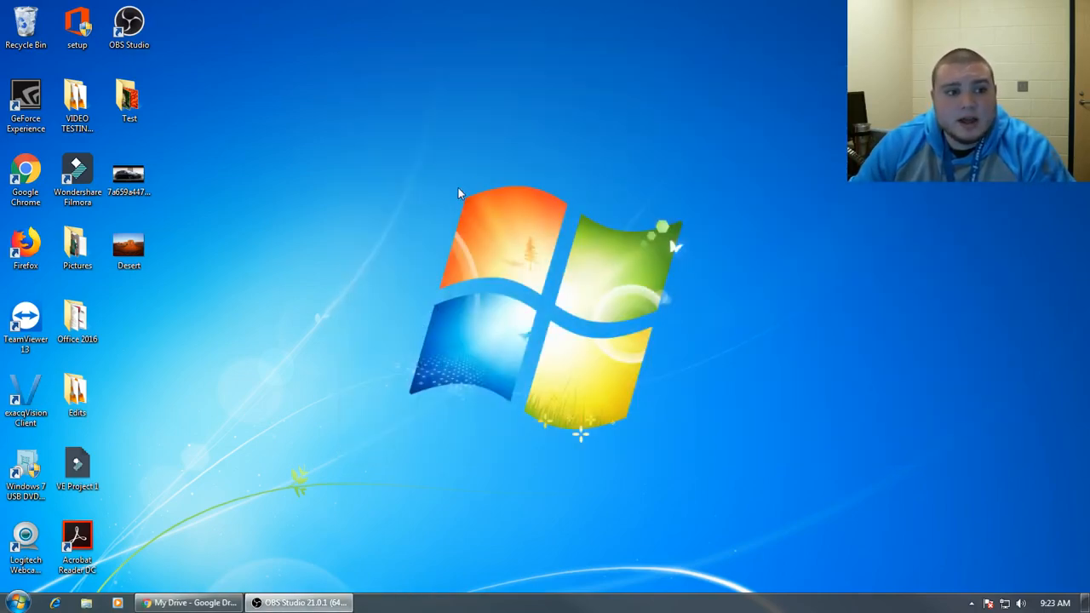
View the desktop Test folder's contents, close it, and move the Desert and 7a659a447... images from the desktop into it.
left_click(136, 107)
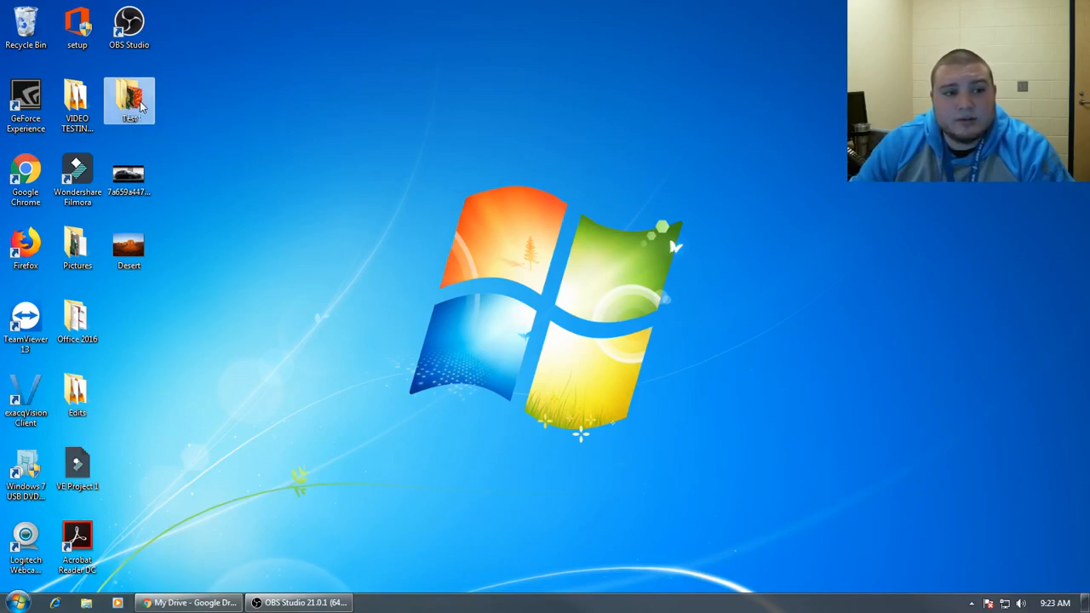
double_click(136, 102)
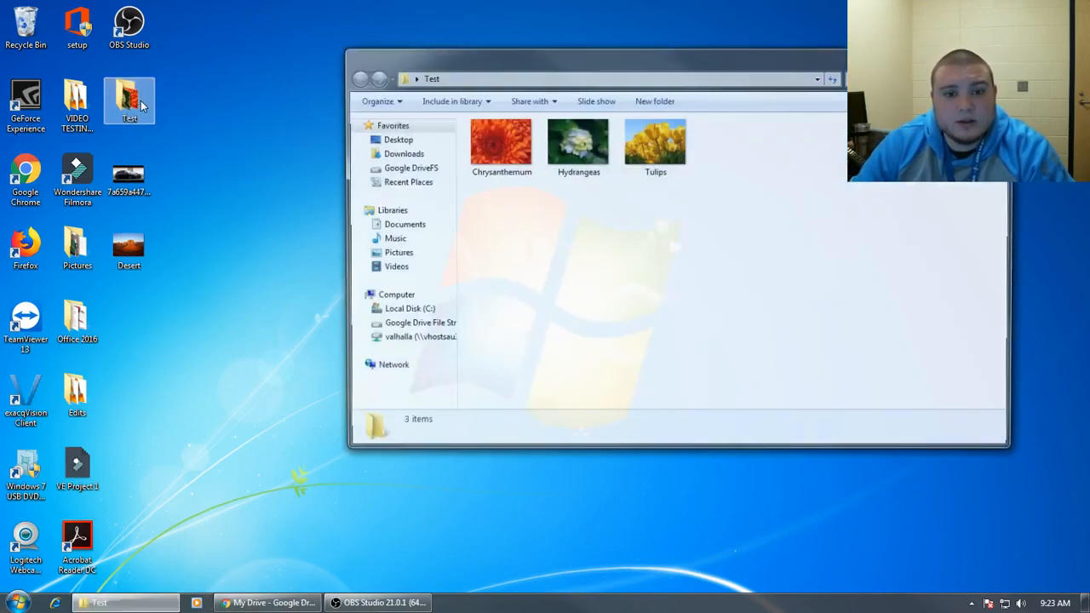
key("alt+F4")
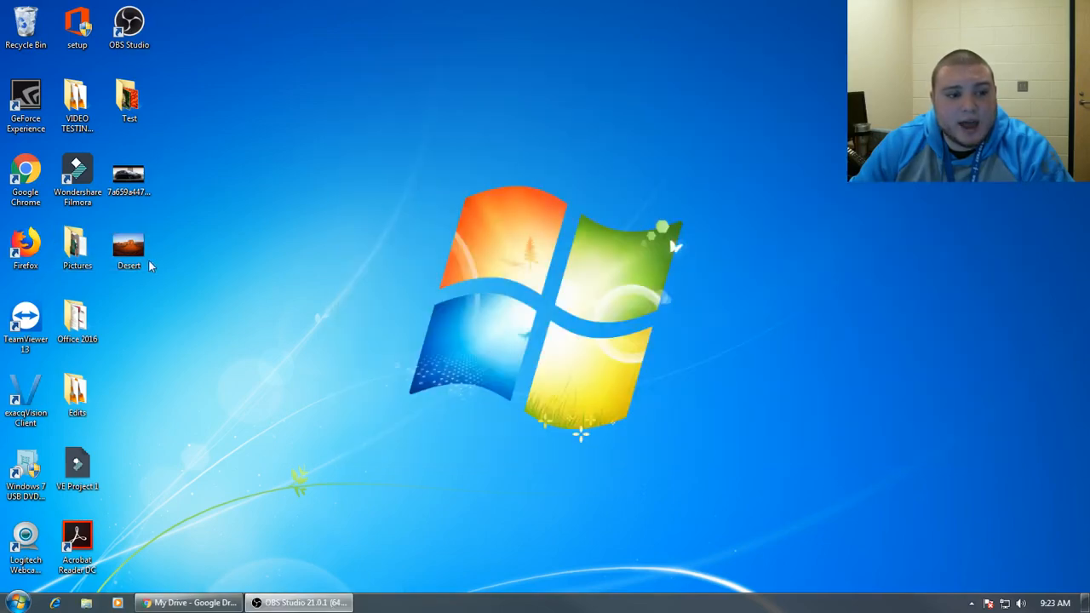
left_click_drag(128, 195, 127, 104)
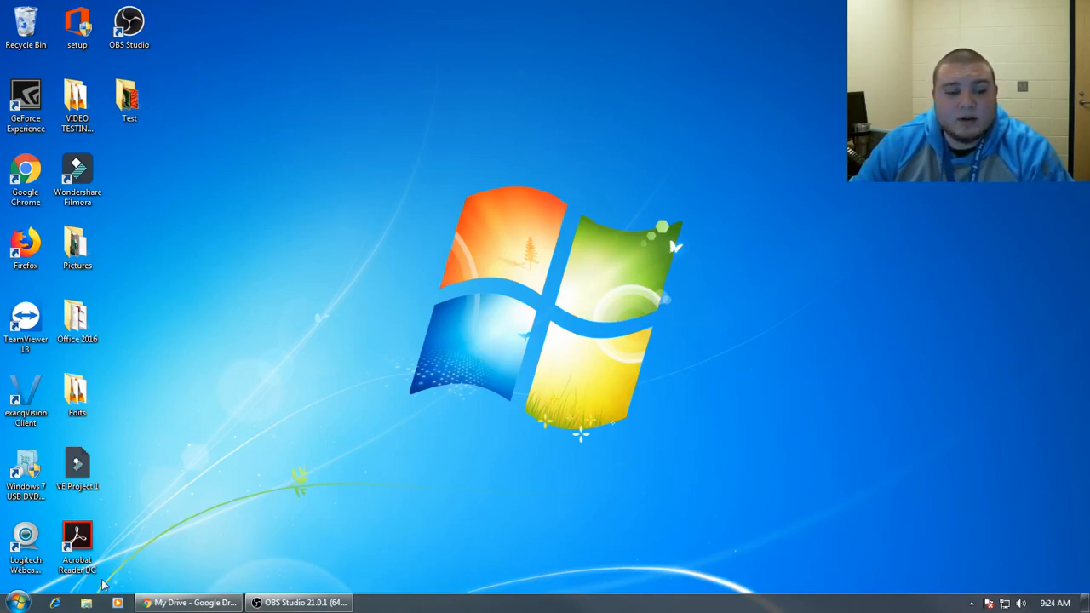
Open the My Drive folder on the Google Drive File Stream (G:) drive in Windows Explorer.
left_click(17, 603)
left_click(210, 278)
double_click(749, 150)
double_click(496, 141)
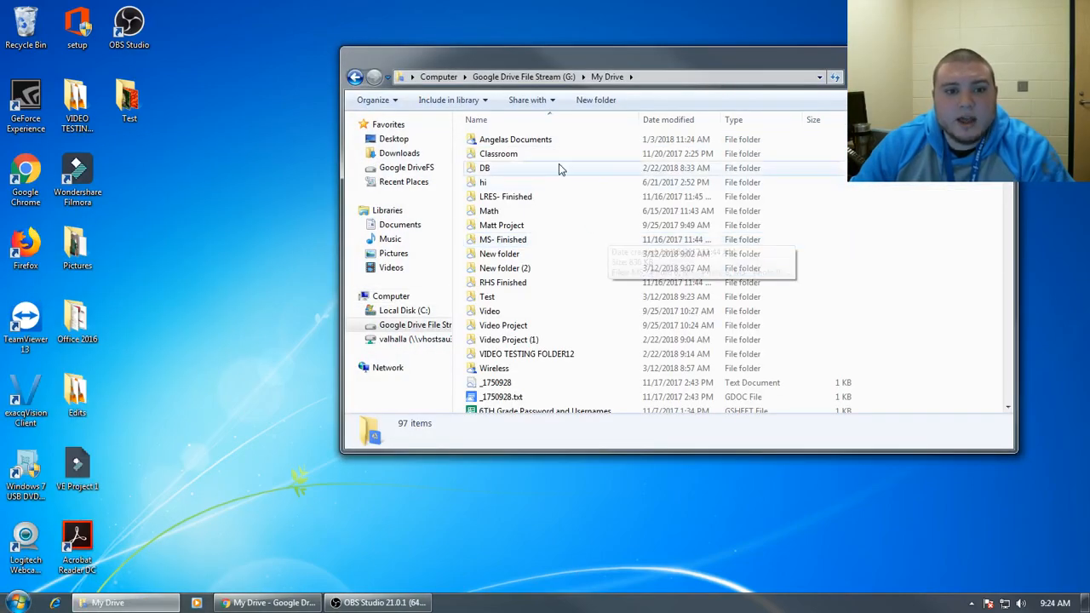
Create a new folder named Test Picture in My Drive on the G: drive.
right_click(575, 306)
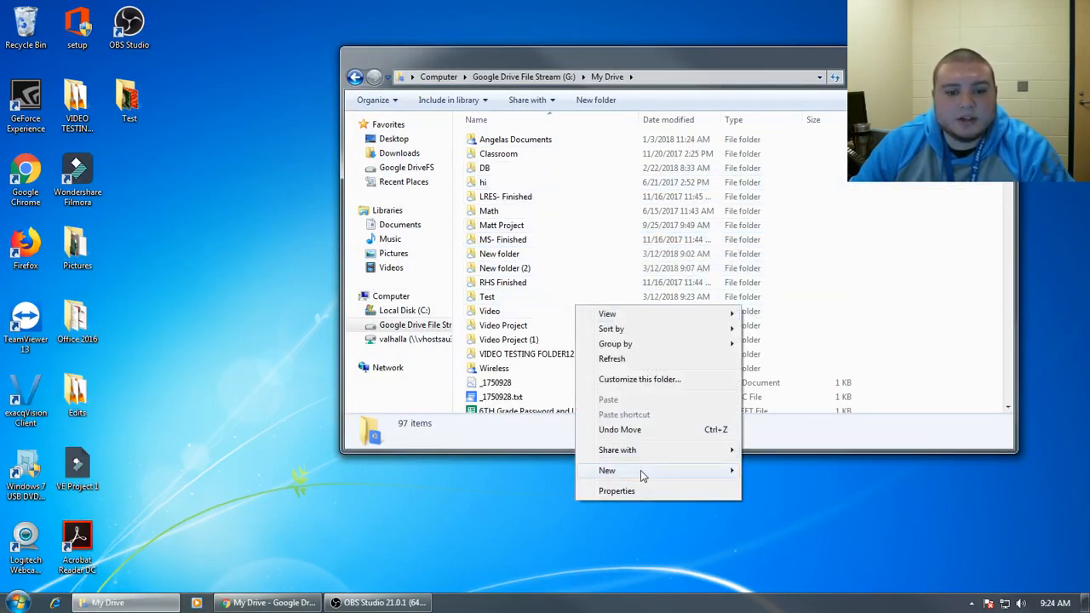
mouse_move(640, 470)
left_click(782, 197)
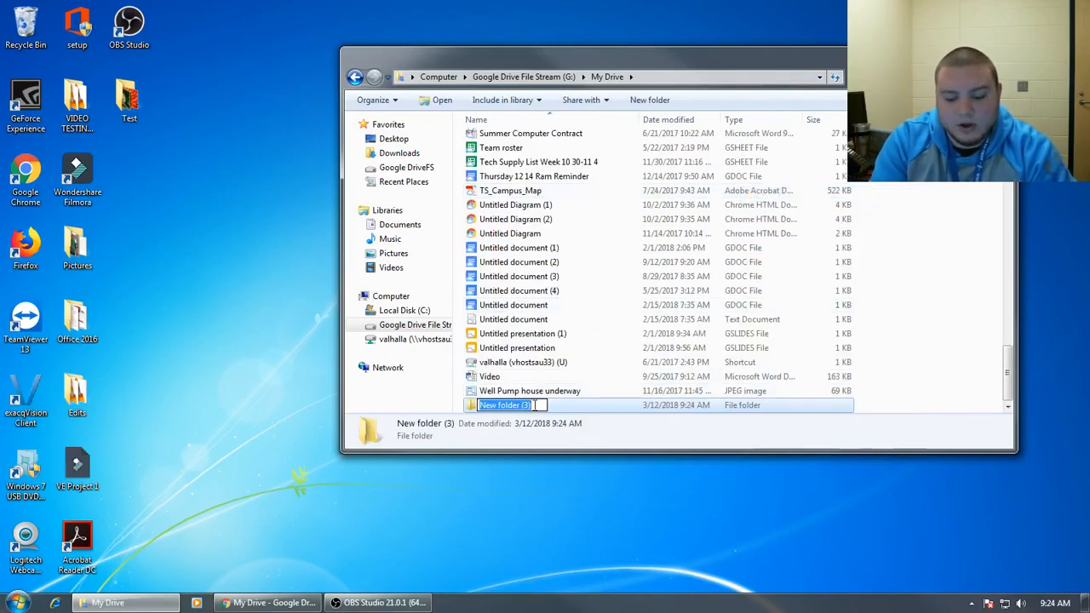
type("Test Picture")
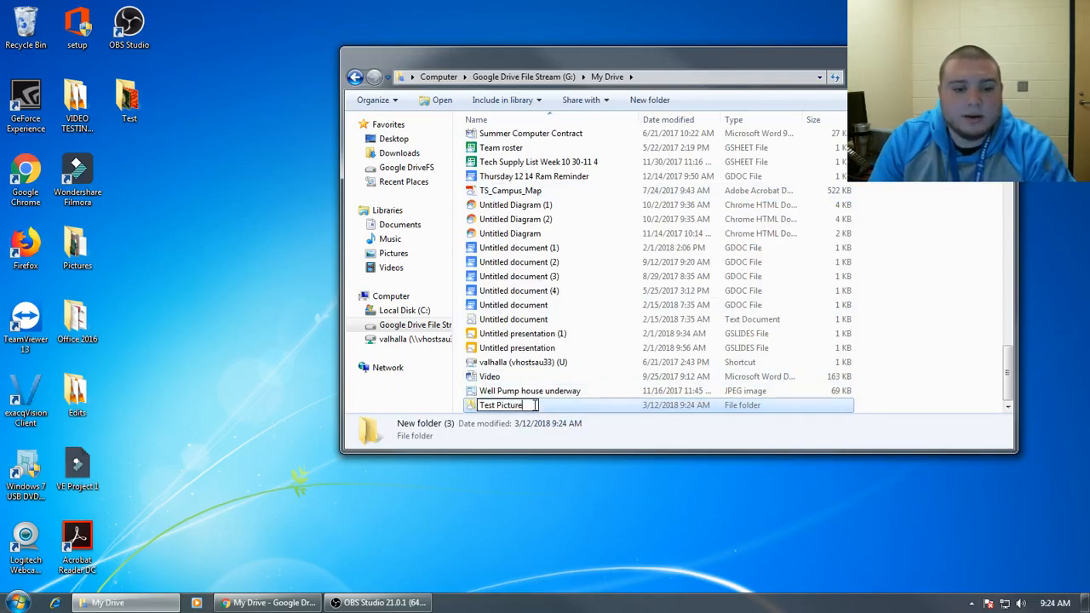
left_click(531, 377)
Copy the desktop Test folder into the Test Picture folder and go back to My Drive.
double_click(506, 407)
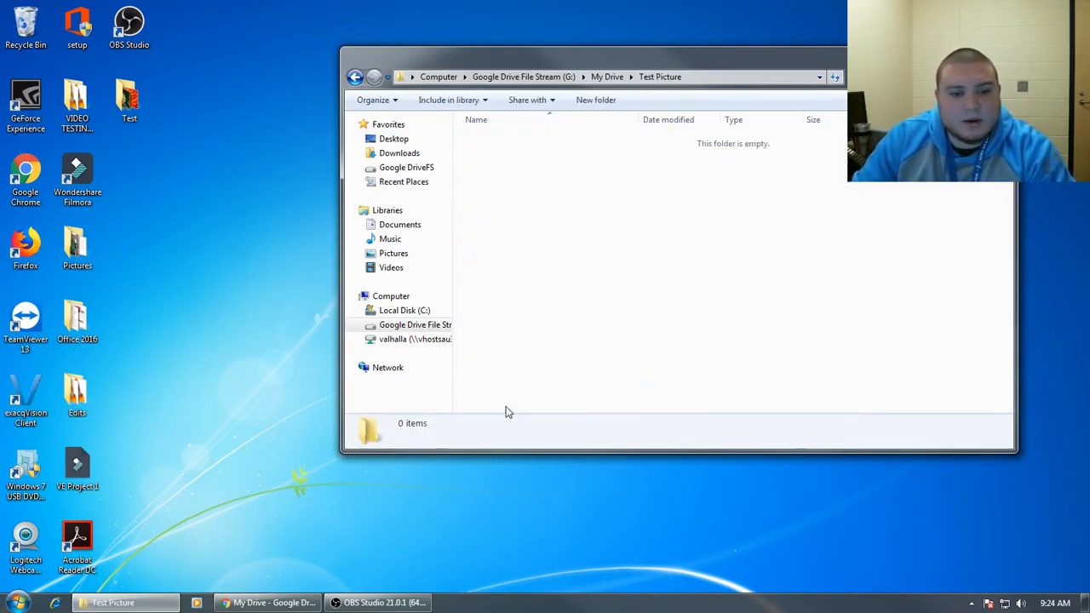
left_click_drag(128, 101, 585, 196)
left_click(356, 76)
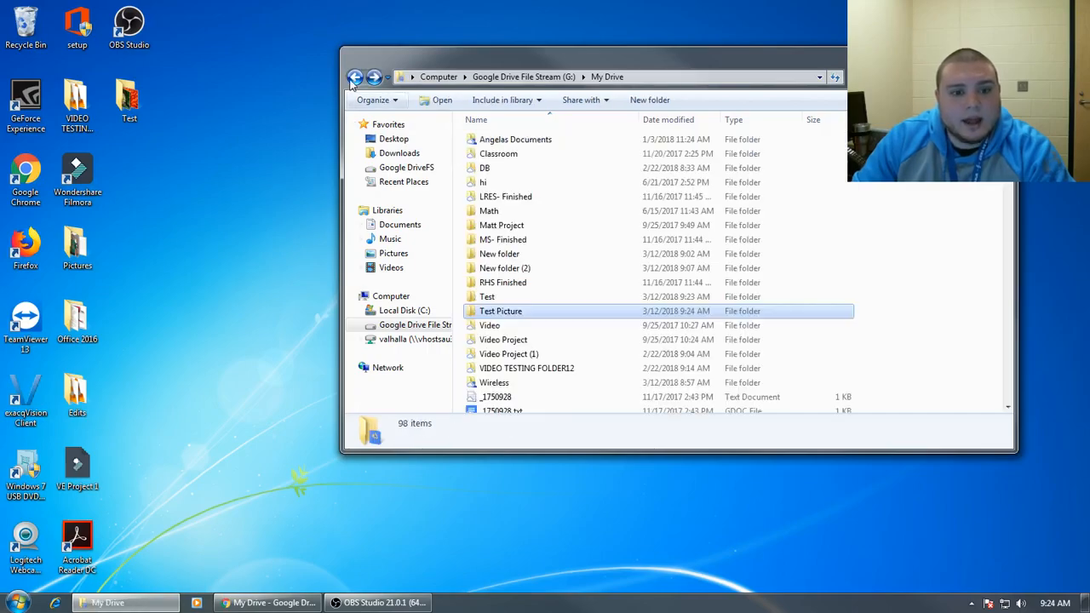
View the images and their sync icons in Test Picture's Test subfolder, and return to My Drive.
double_click(540, 312)
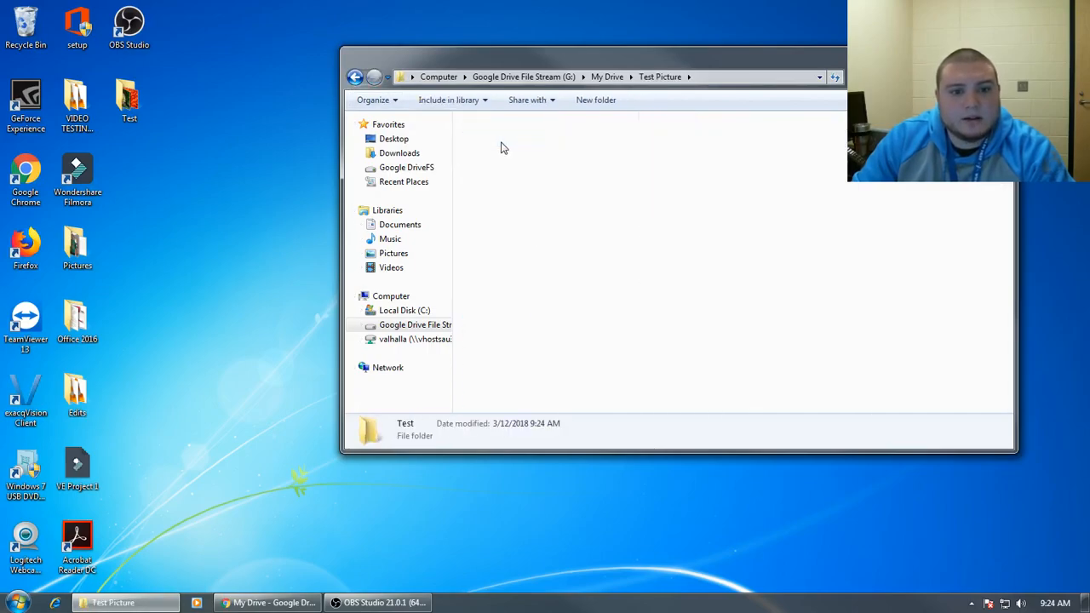
double_click(502, 146)
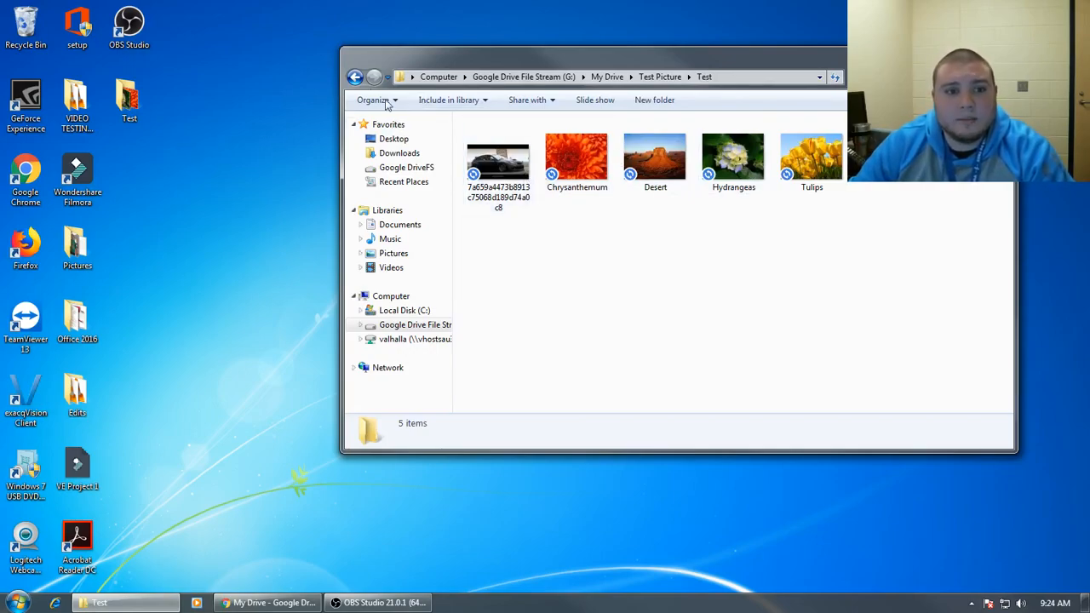
left_click(355, 76)
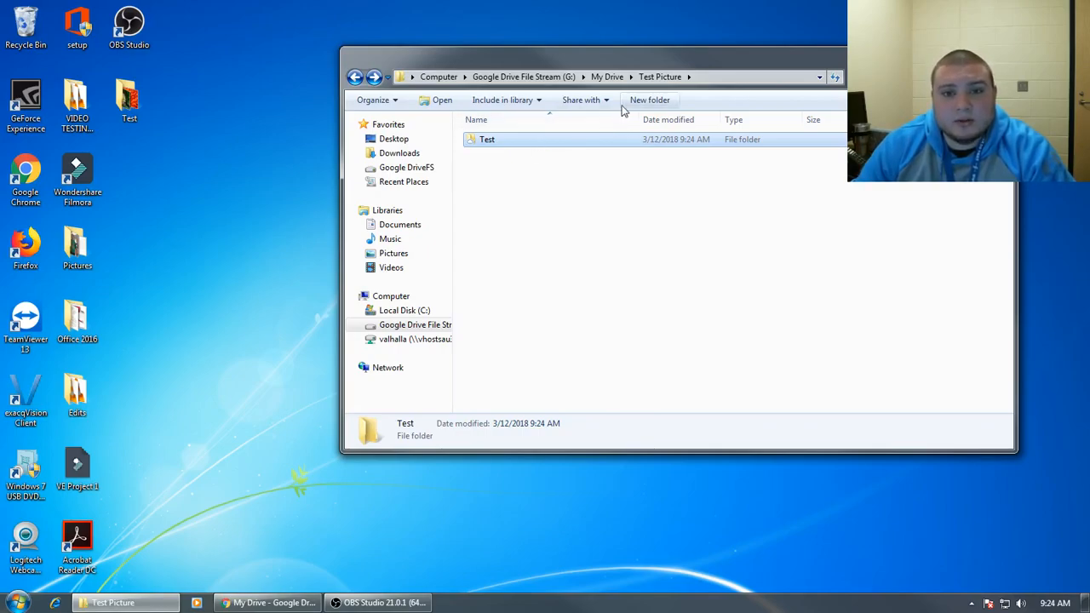
left_click(356, 77)
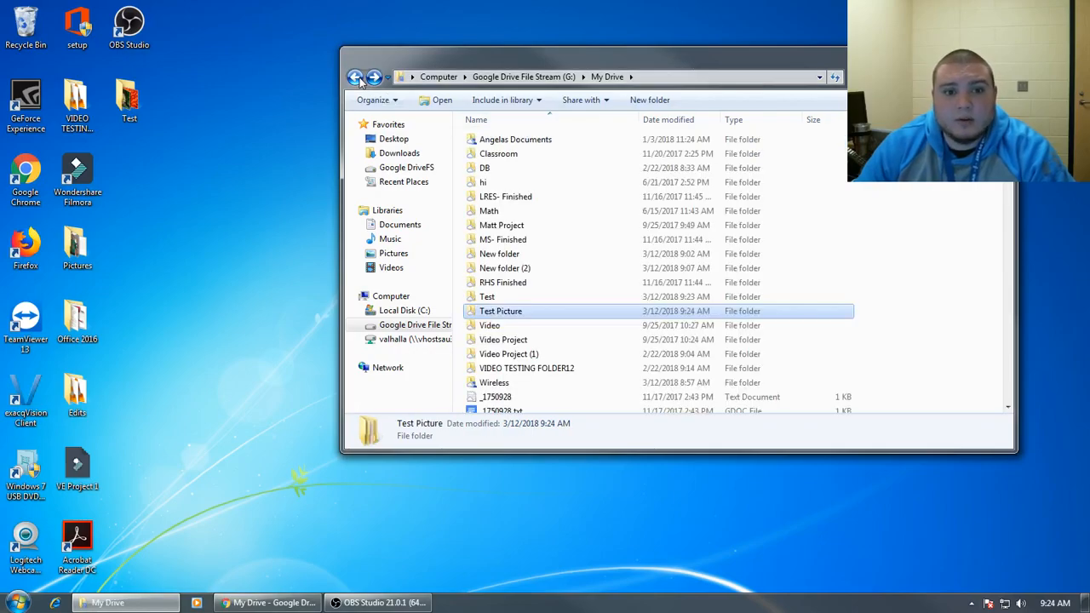